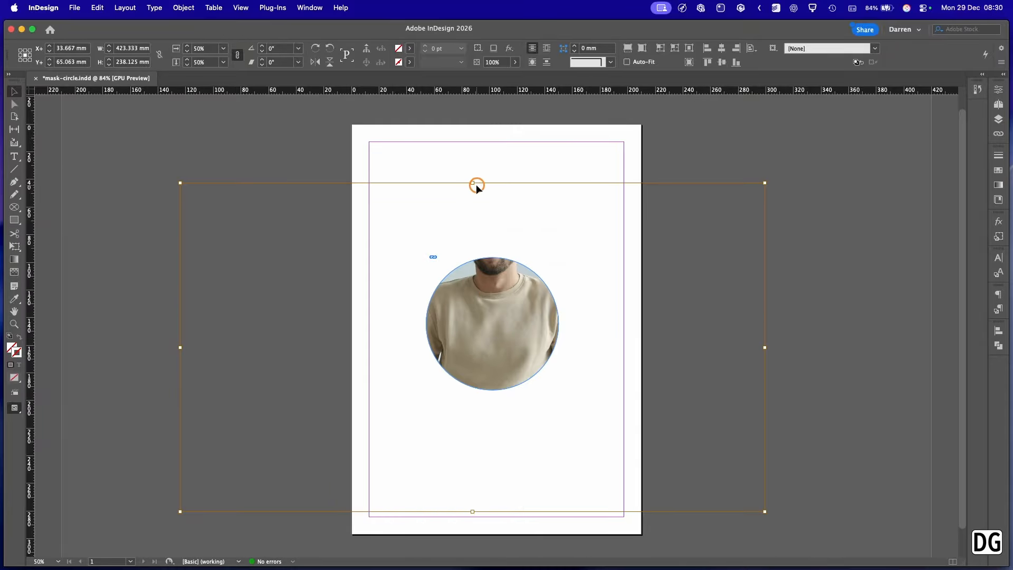
- Scale the photo inside the circular frame down proportionally to about 36% and move it upward within the circle
drag(473, 183, 472, 275)
drag(496, 329, 496, 229)
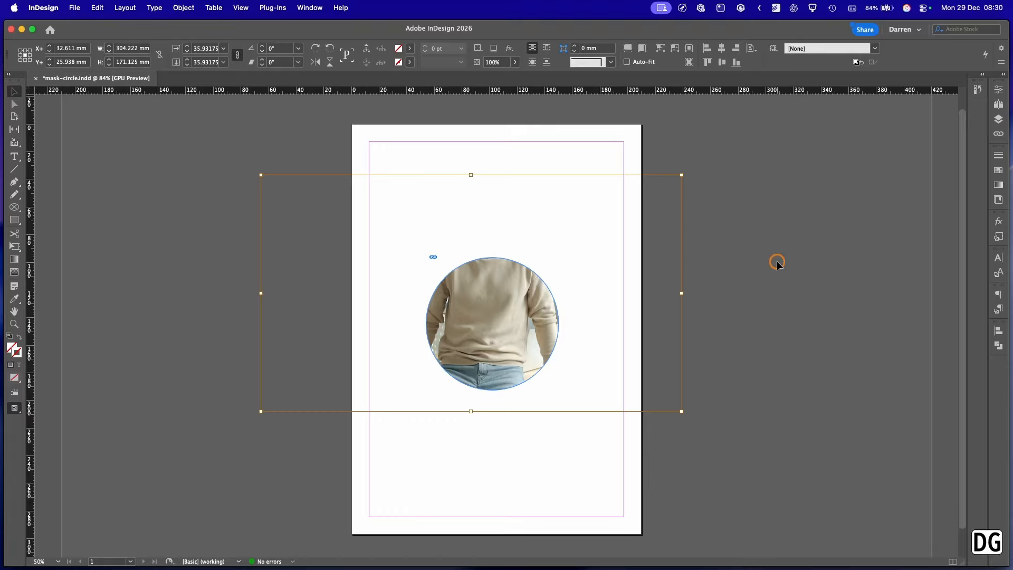
click(777, 260)
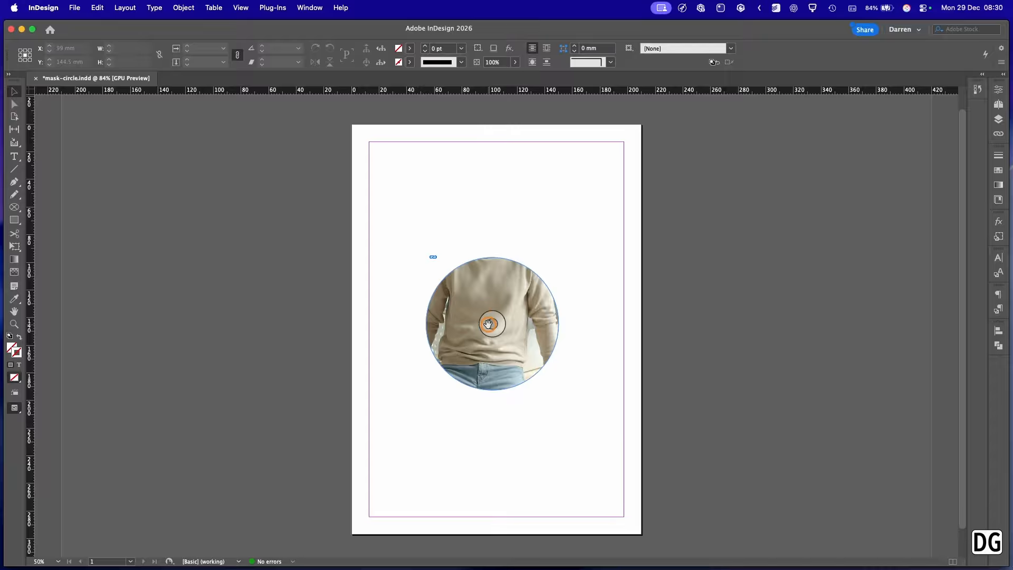
- Open the photo linked in the circular frame, man.jpg, for editing in Photoshop from its link options
click(488, 323)
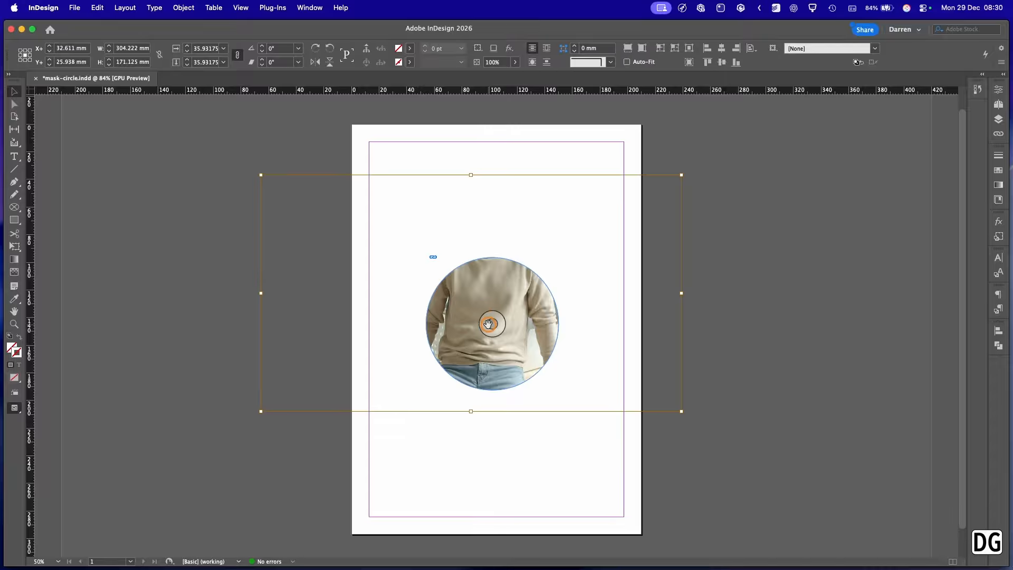
click(999, 134)
click(982, 86)
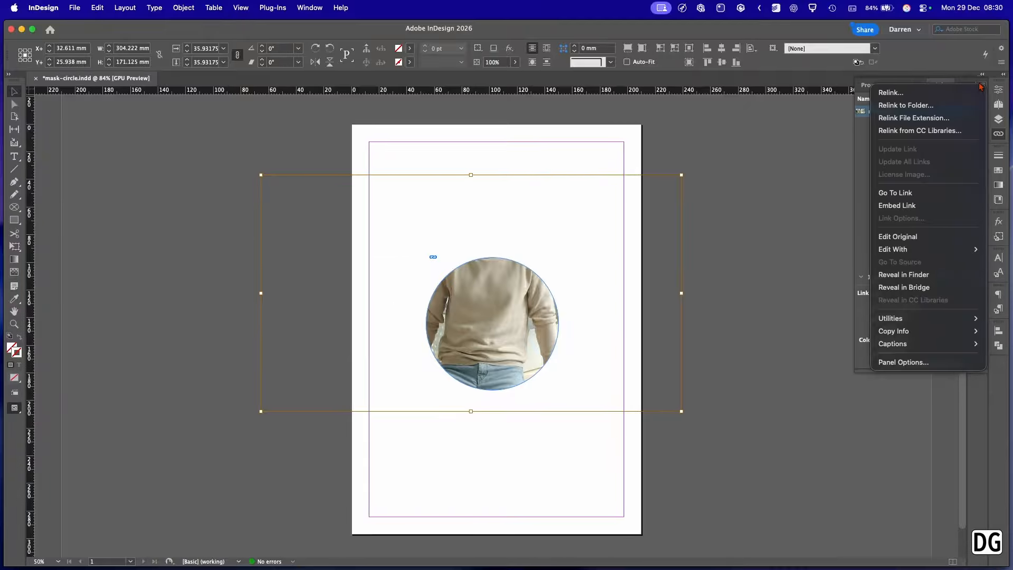
mouse_move(929, 249)
click(808, 275)
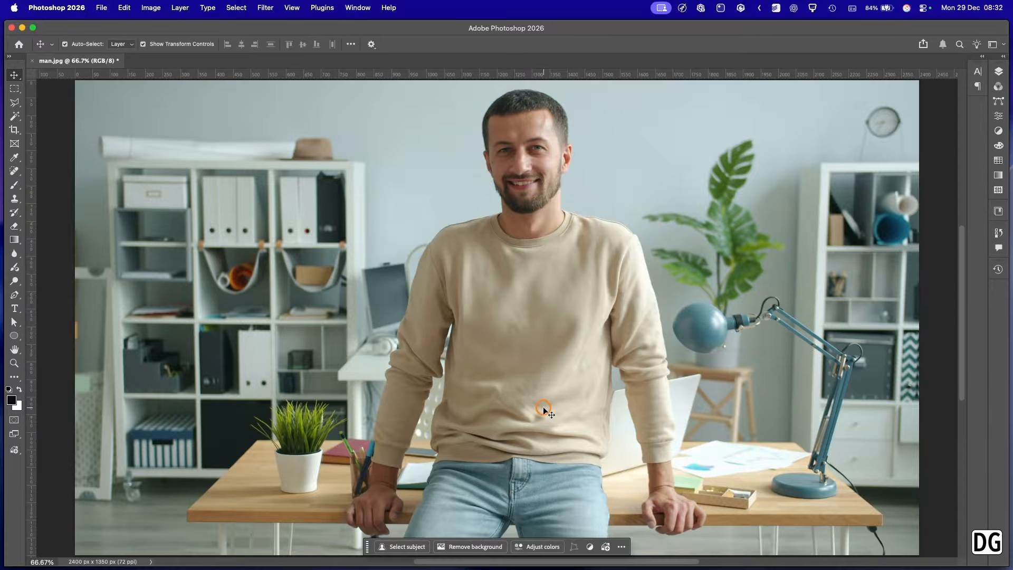
- Duplicate the Background layer and remove the background from the copy
click(998, 72)
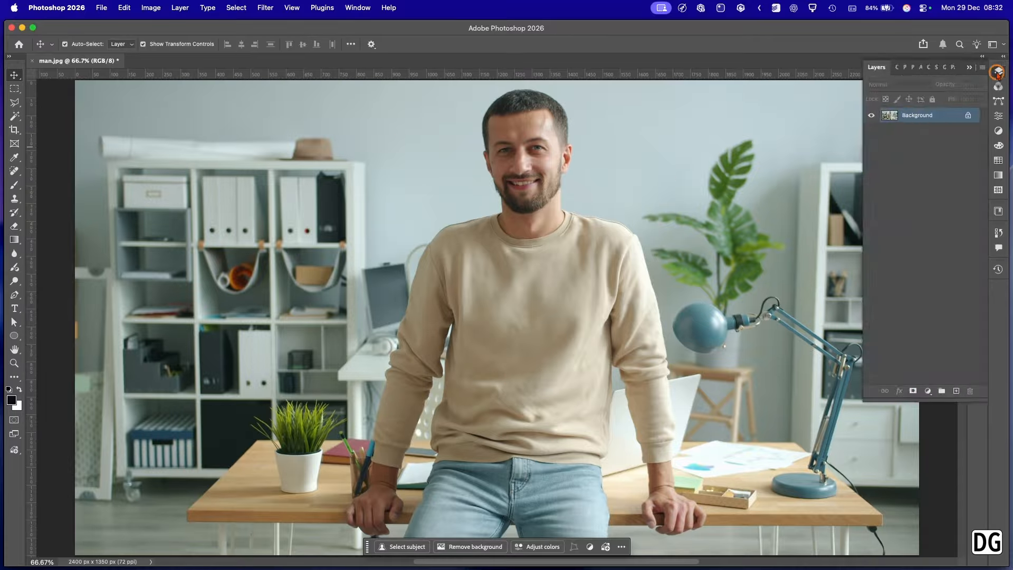
drag(919, 115, 957, 393)
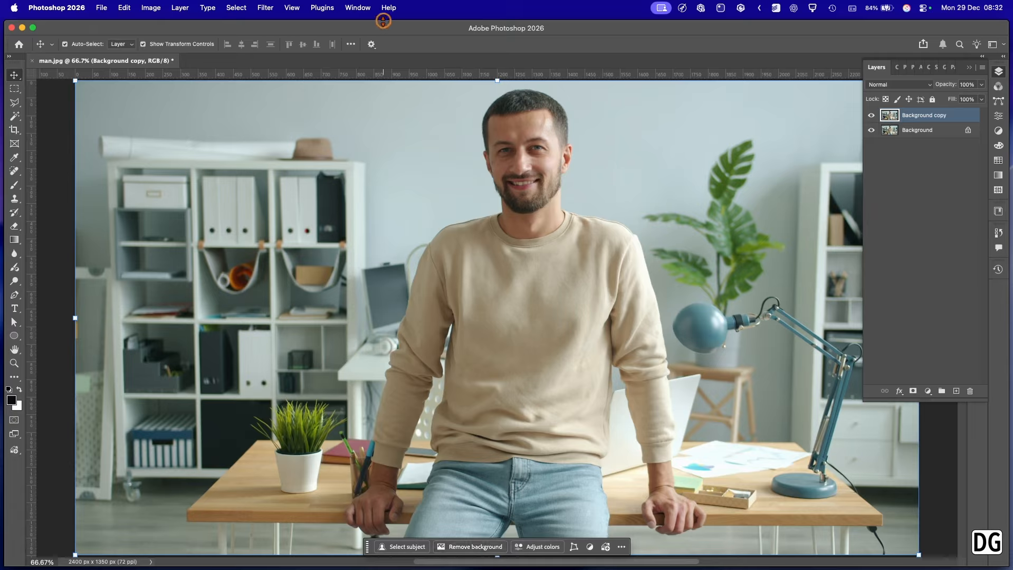
click(358, 7)
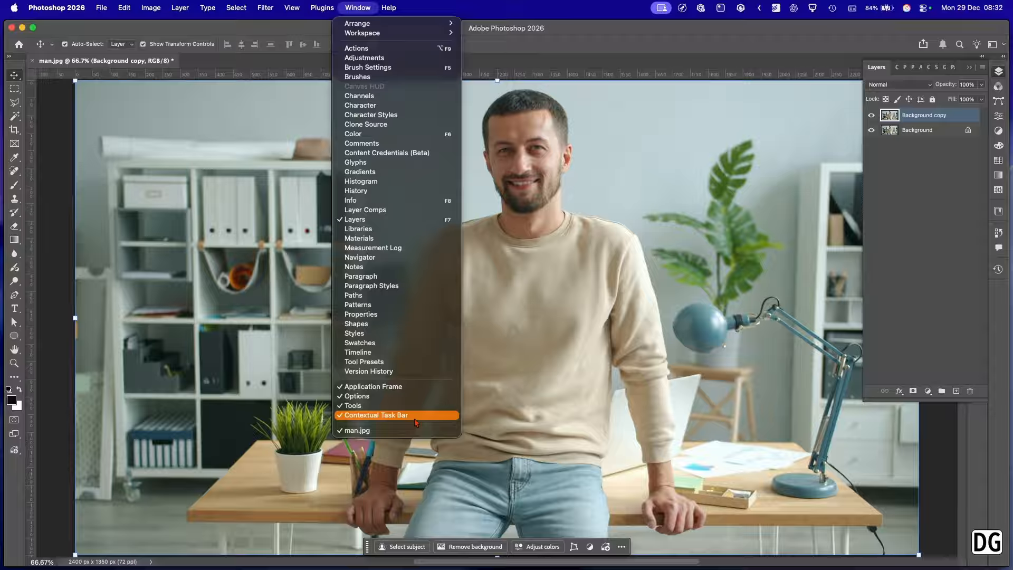
click(480, 547)
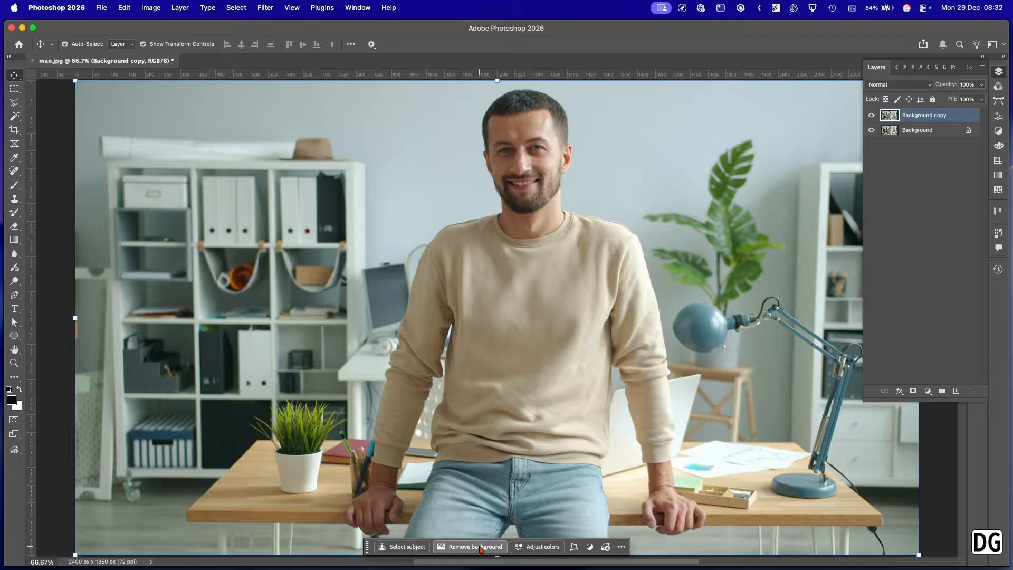
click(480, 546)
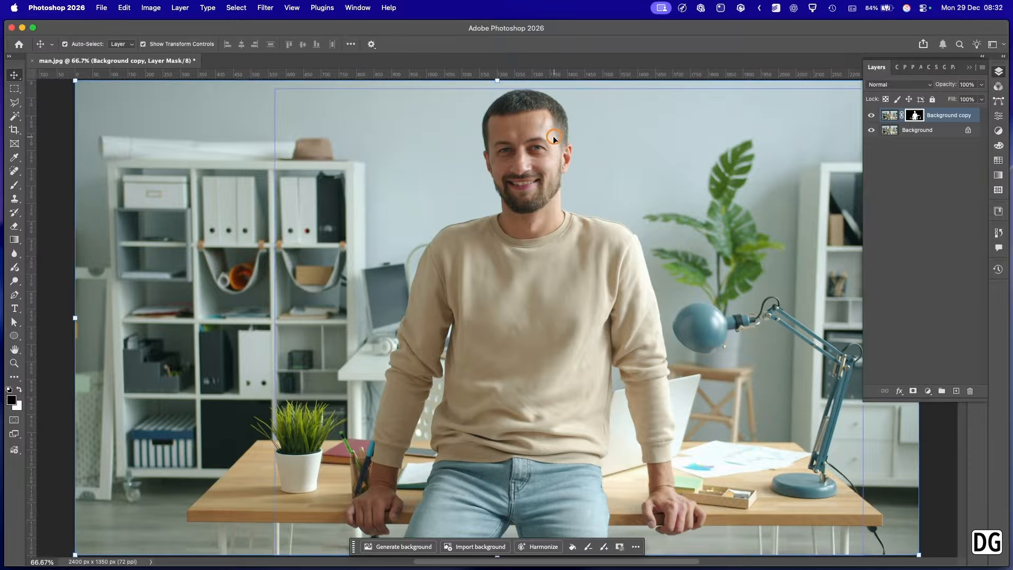
- Hide the original Background layer and brush black on the copy's mask to remove the desk lamp and the plant pot
click(871, 129)
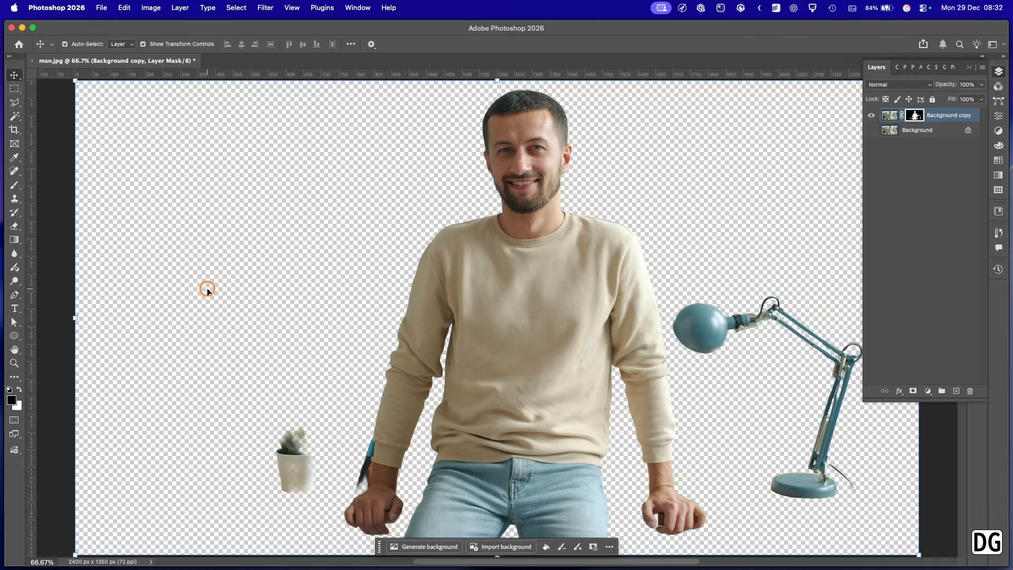
key(b)
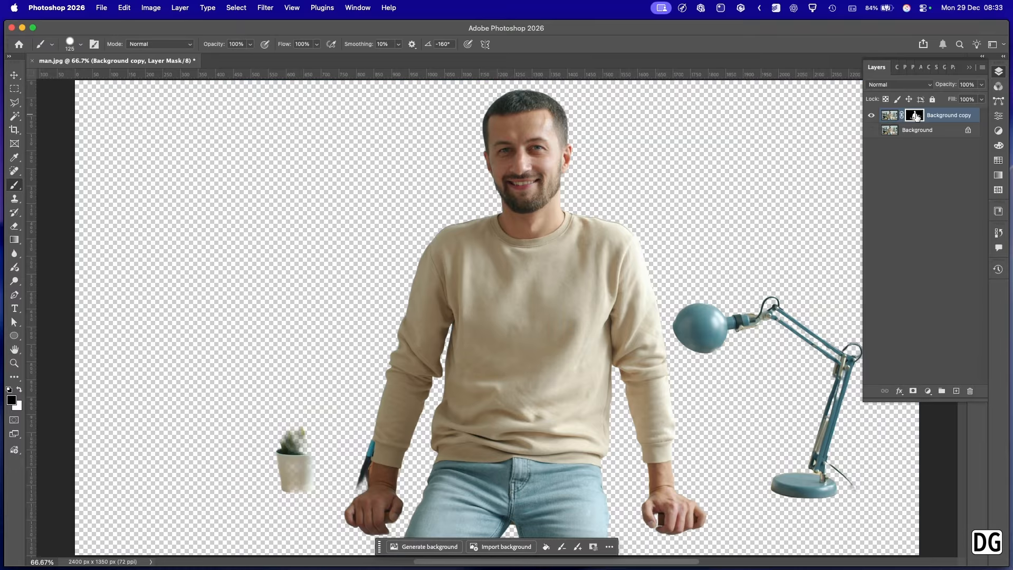
mouse_move(744, 329)
mouse_down()
mouse_move(719, 309)
mouse_move(698, 310)
mouse_move(692, 327)
mouse_move(711, 340)
mouse_move(819, 324)
mouse_move(815, 483)
mouse_up()
drag(294, 438, 302, 450)
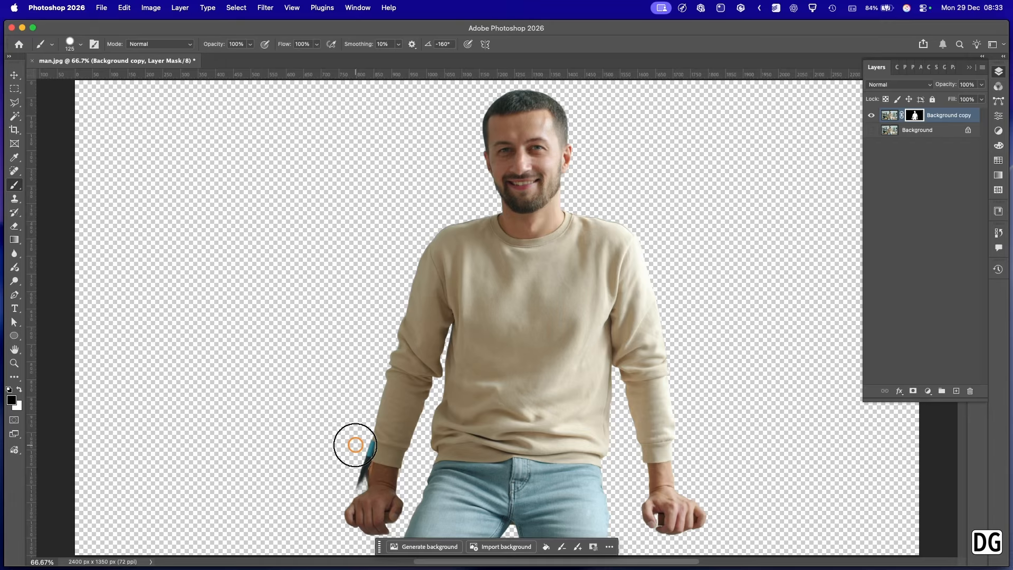
- Reduce the brush size to 80 and mask out the leftover pens beside the man's sleeve
key(bracketleft)
key(bracketleft)
key(bracketleft)
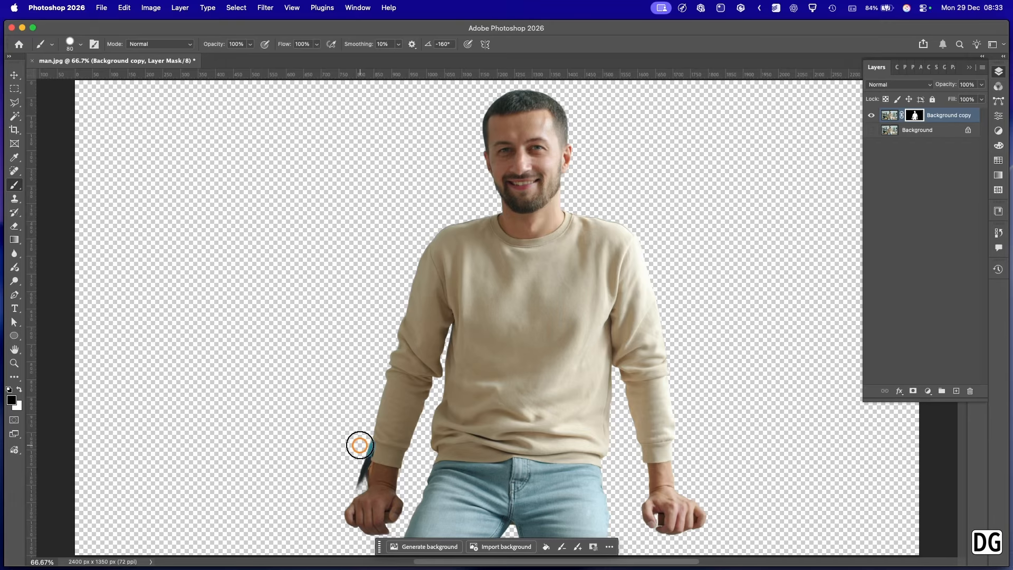
drag(360, 445, 353, 462)
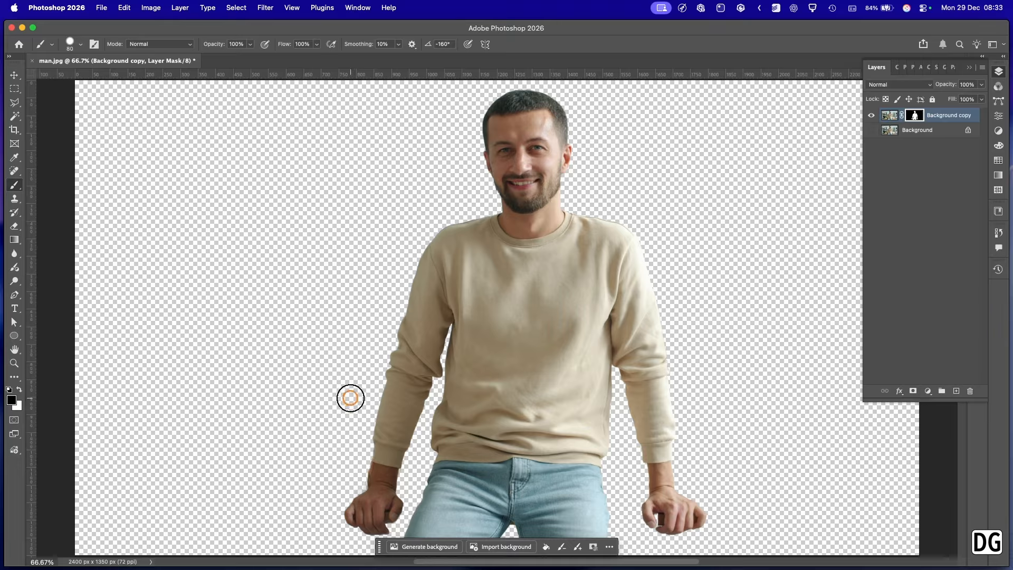
key(v)
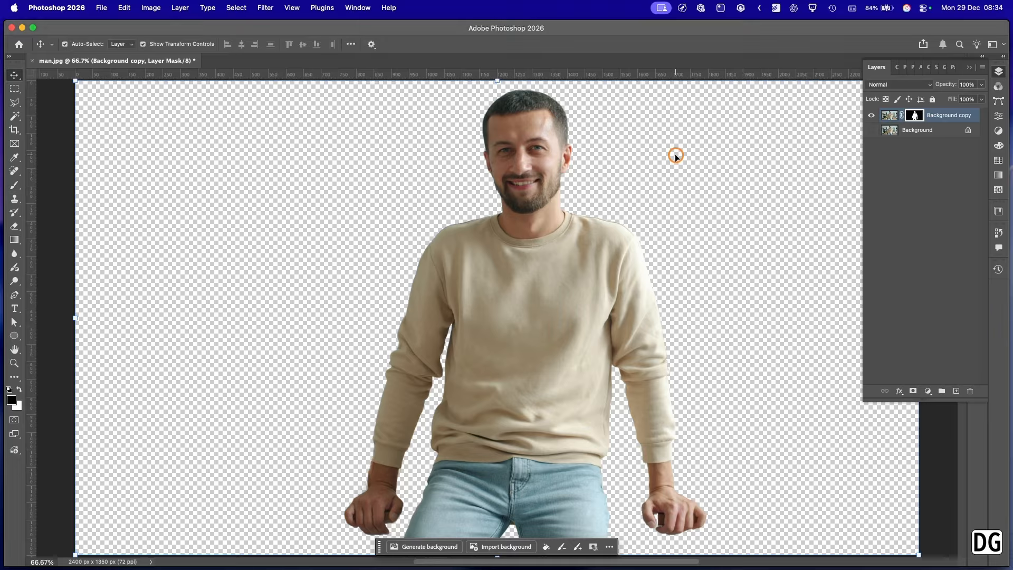
- Show the Background layer and save the document in Photoshop format as man.psd in the THUMBNAIL folder
click(871, 130)
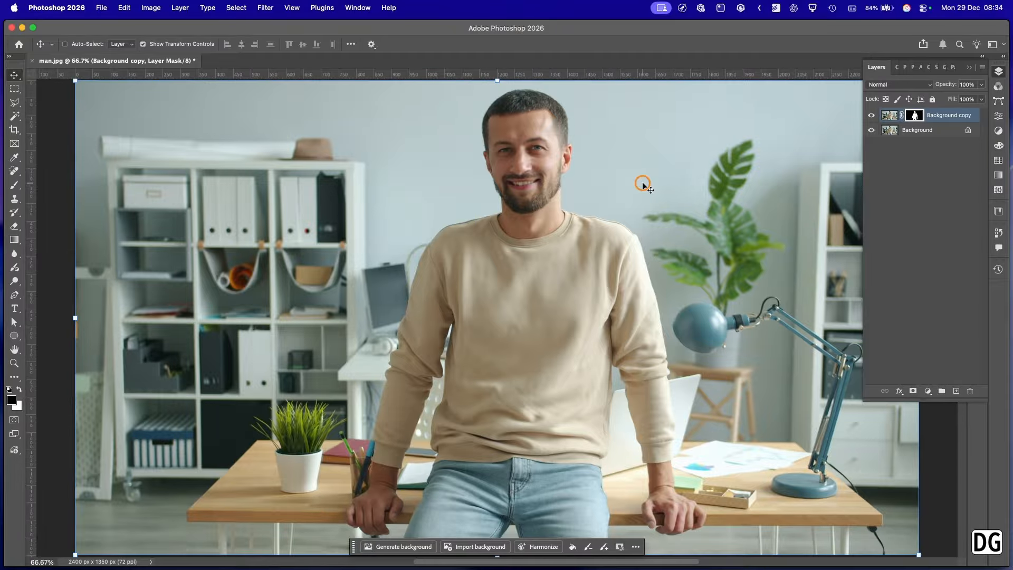
key(super+s)
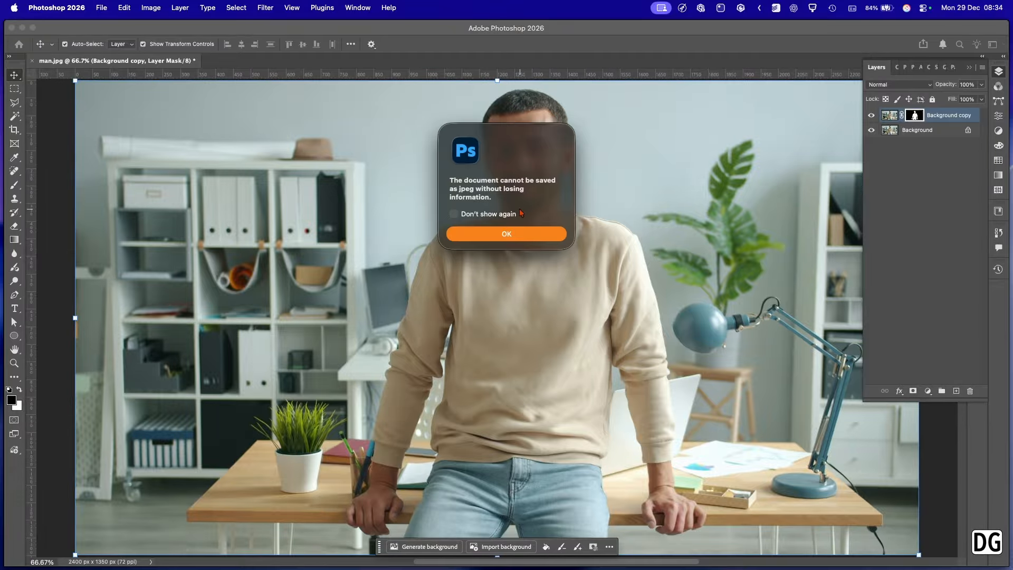
click(505, 233)
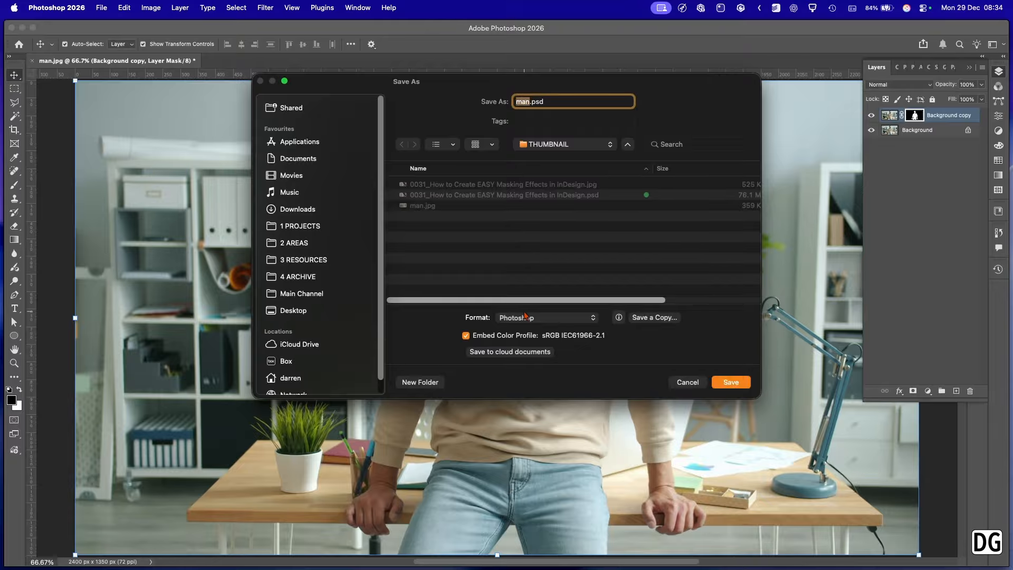
key(Return)
click(627, 286)
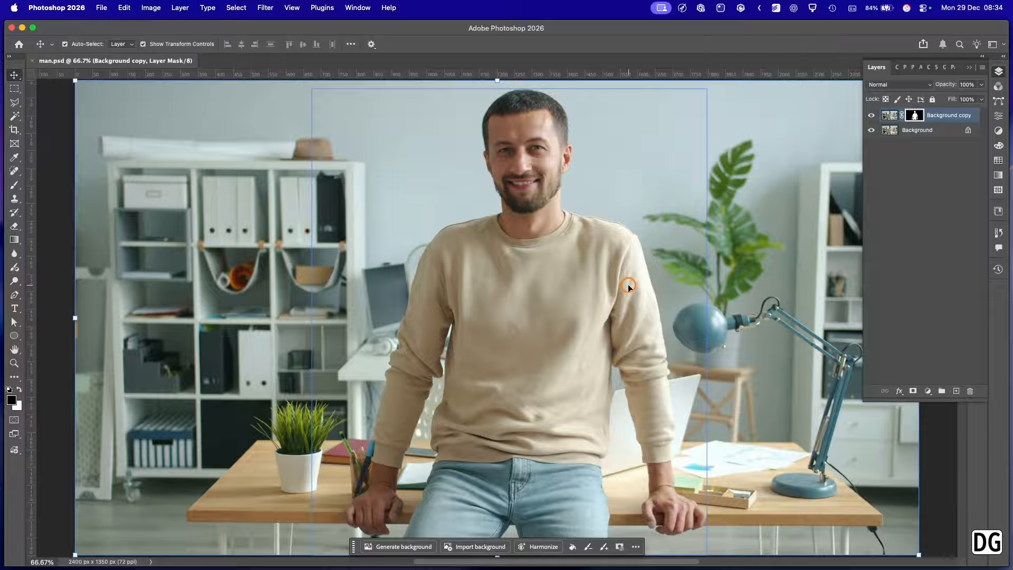
- Switch to InDesign and relink the man.jpg image to man.psd from the THUMBNAIL folder
key(super+Tab)
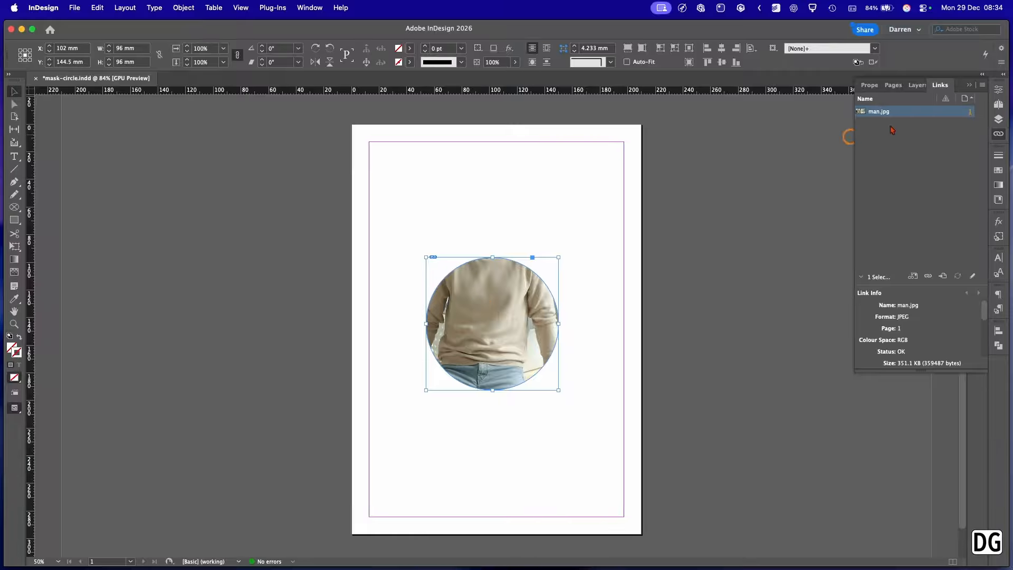
click(928, 276)
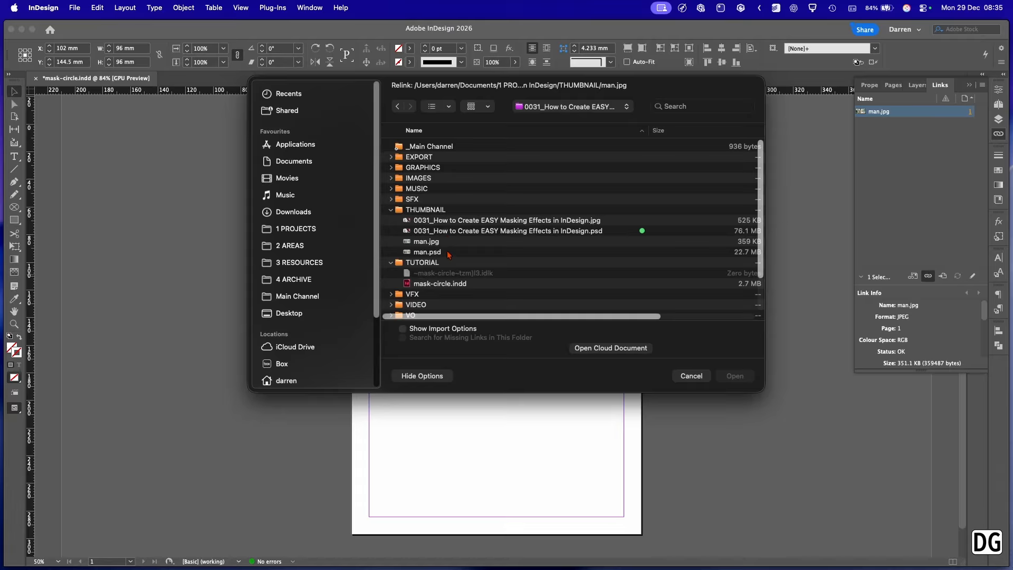
click(447, 253)
click(735, 377)
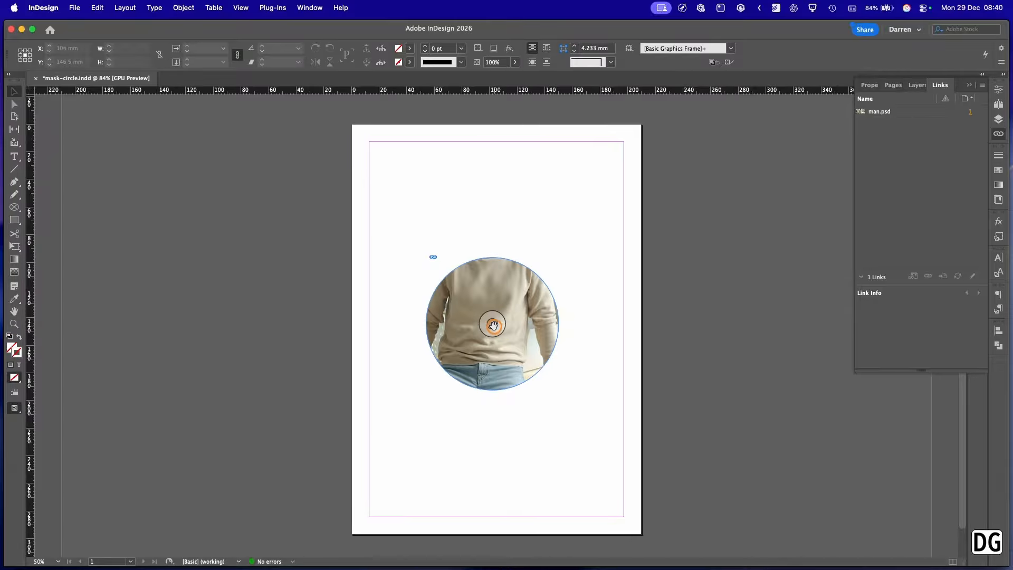
- Nudge the relinked photo inside the circle and scale it down proportionally to about 33%
click(493, 325)
drag(494, 326, 498, 328)
key(super+z)
click(493, 322)
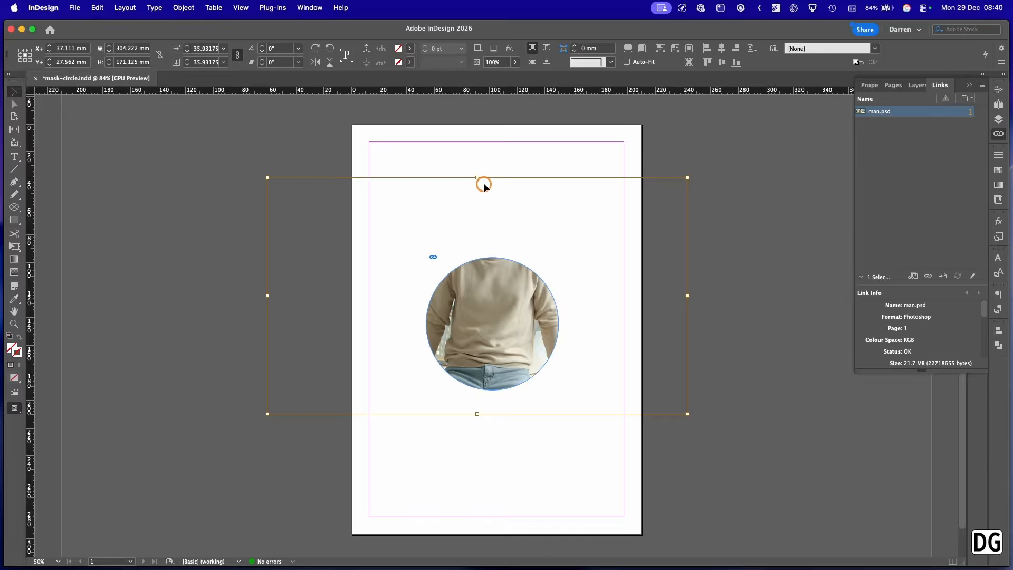
drag(477, 177, 477, 195)
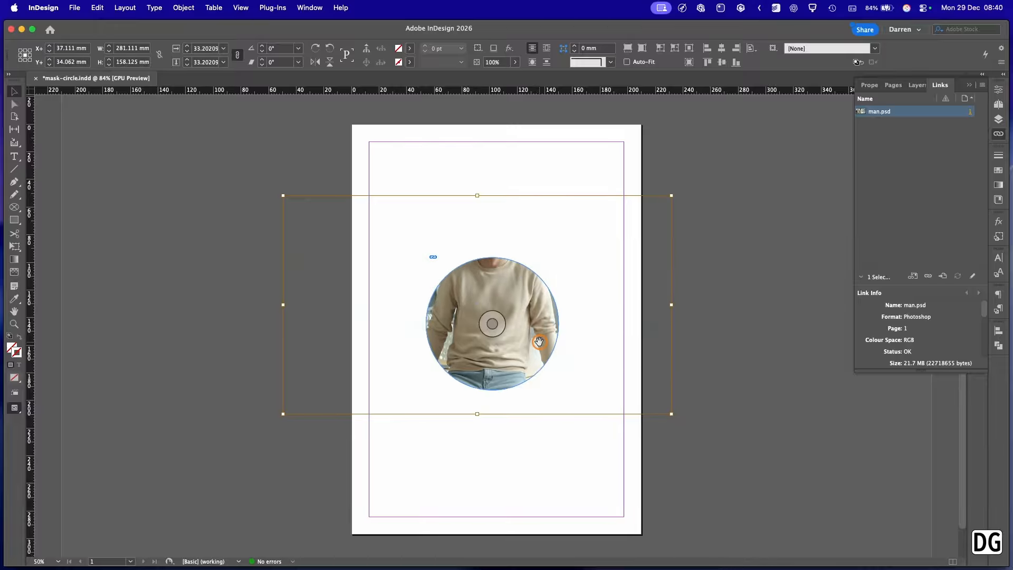
drag(538, 342, 539, 340)
click(700, 284)
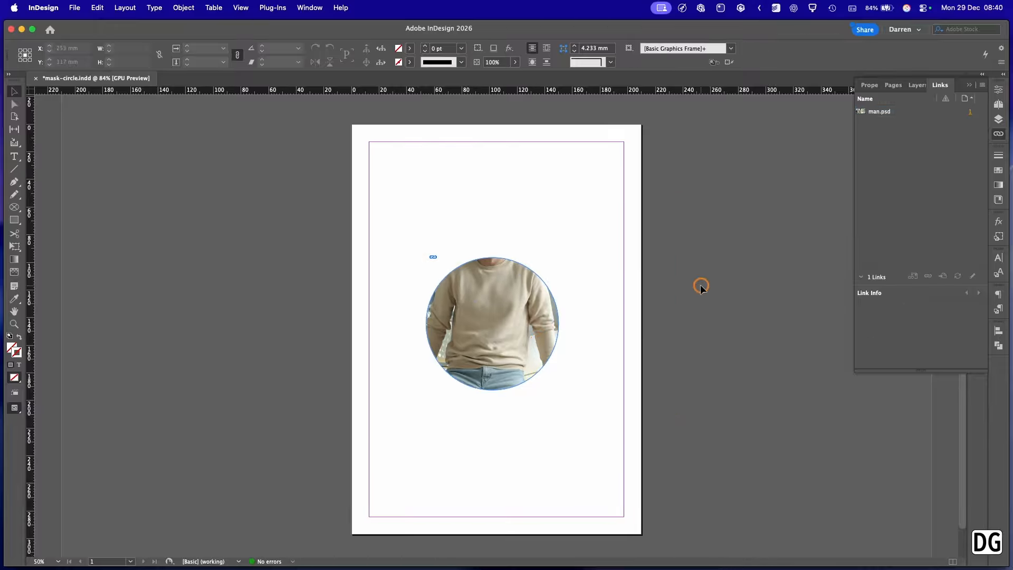
- Duplicate the circular picture frame in place using Step and Repeat with a count of 1 and 0 mm offsets
click(504, 282)
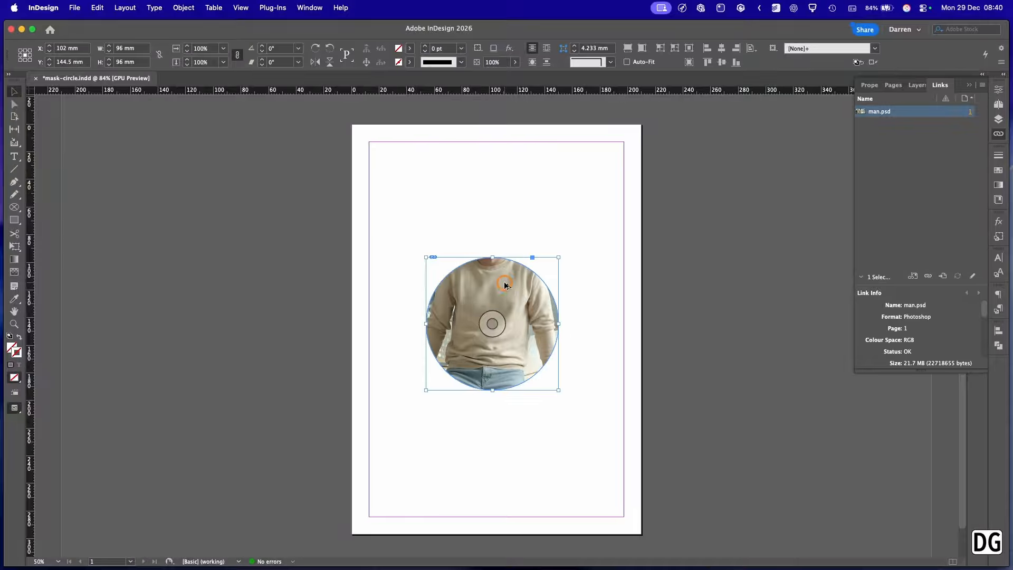
key(super+alt+u)
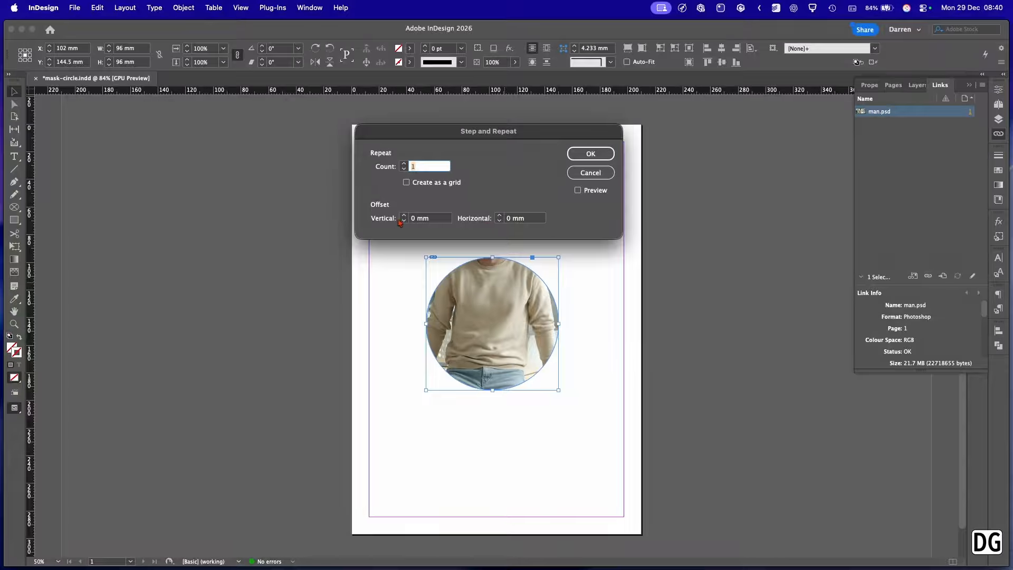
click(591, 153)
click(672, 240)
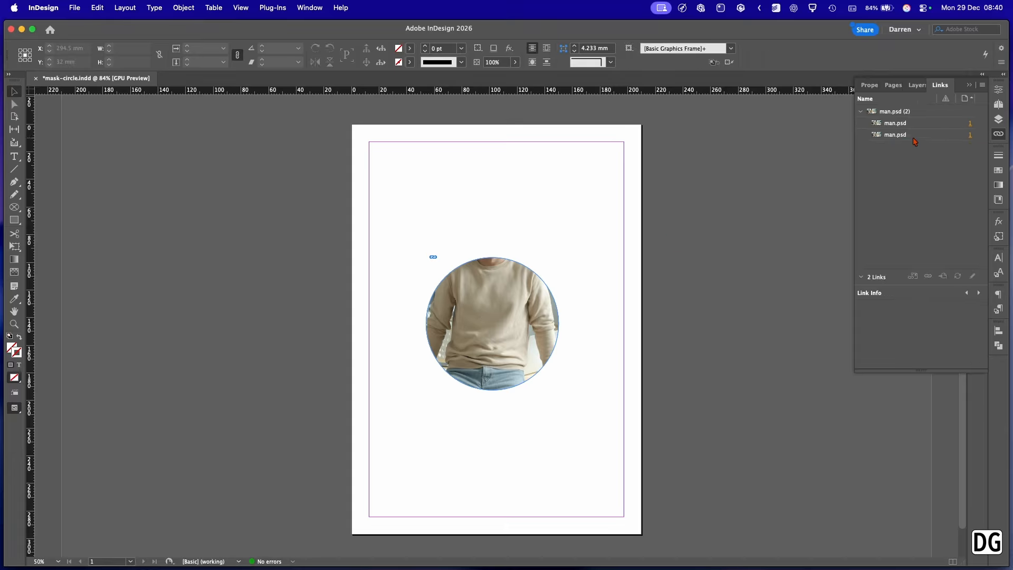
- Convert the upper copy's frame to a rectangle and extend its top edge above the man's head, to a height of 141.5 mm
click(469, 289)
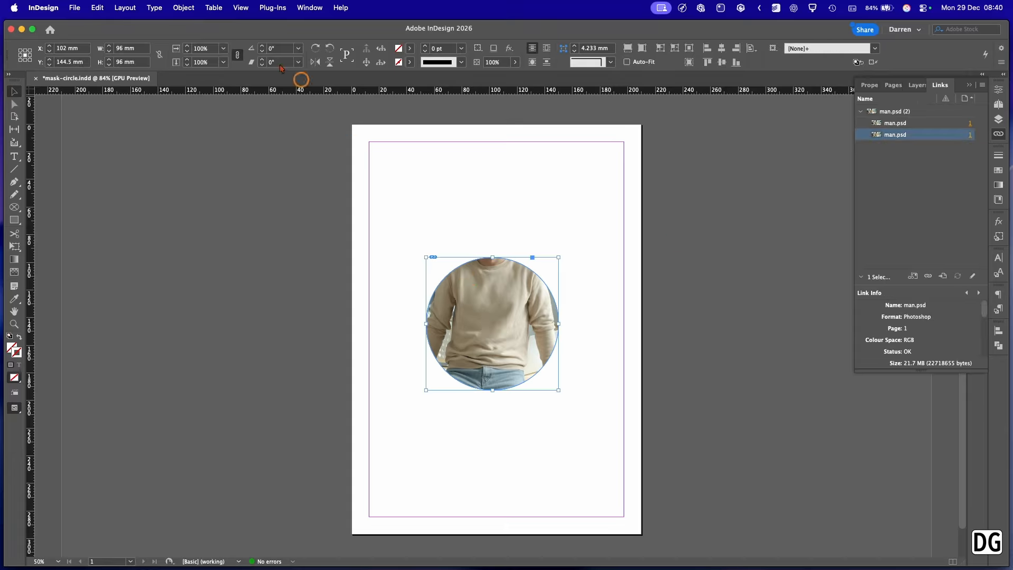
click(184, 8)
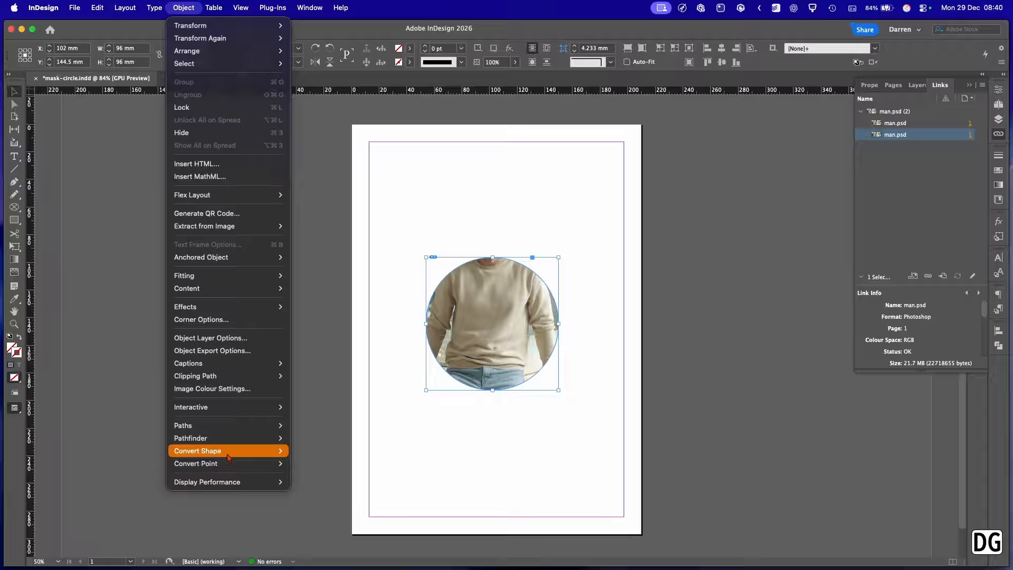
mouse_move(229, 456)
click(313, 452)
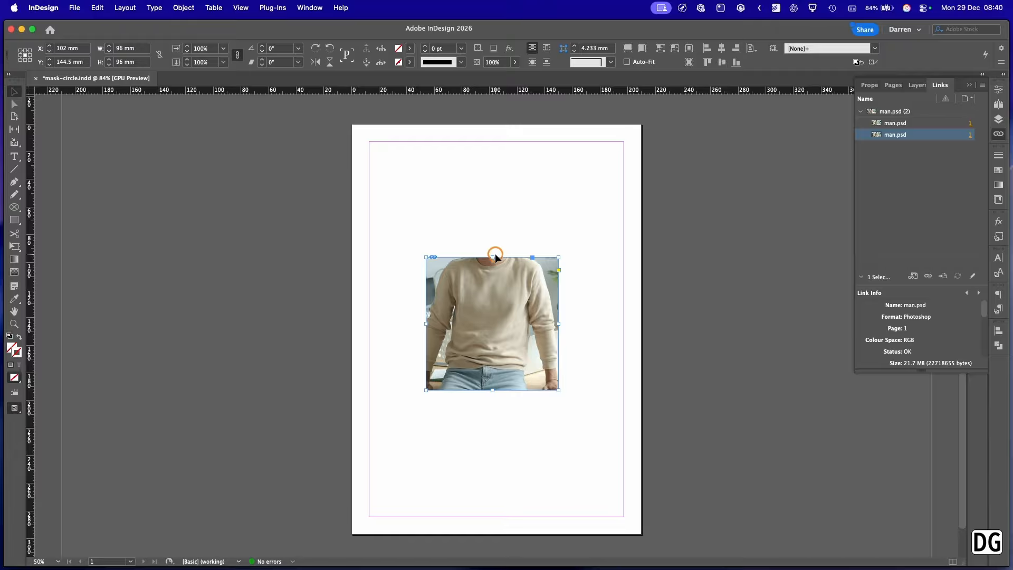
drag(492, 257, 491, 195)
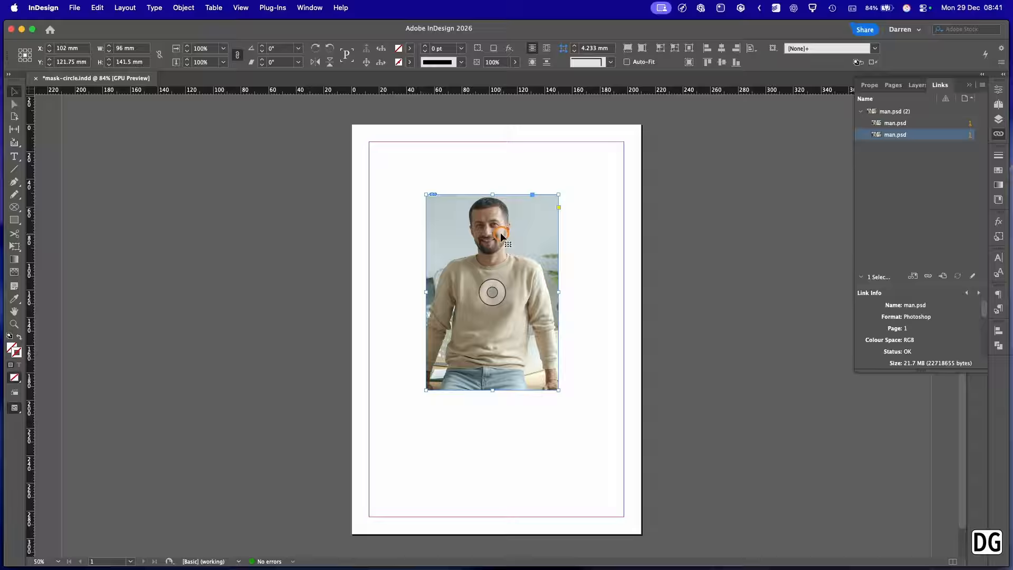
- Hide the Background layer in the rectangular frame's object layer options and raise the frame's bottom edge to a height of 85.5 mm
click(182, 7)
click(232, 338)
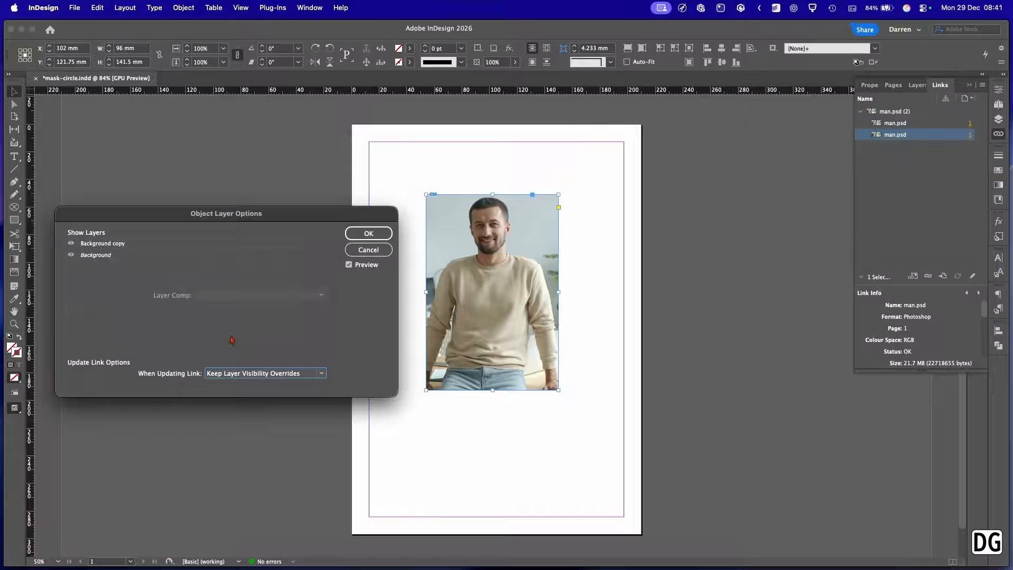
drag(183, 213, 175, 177)
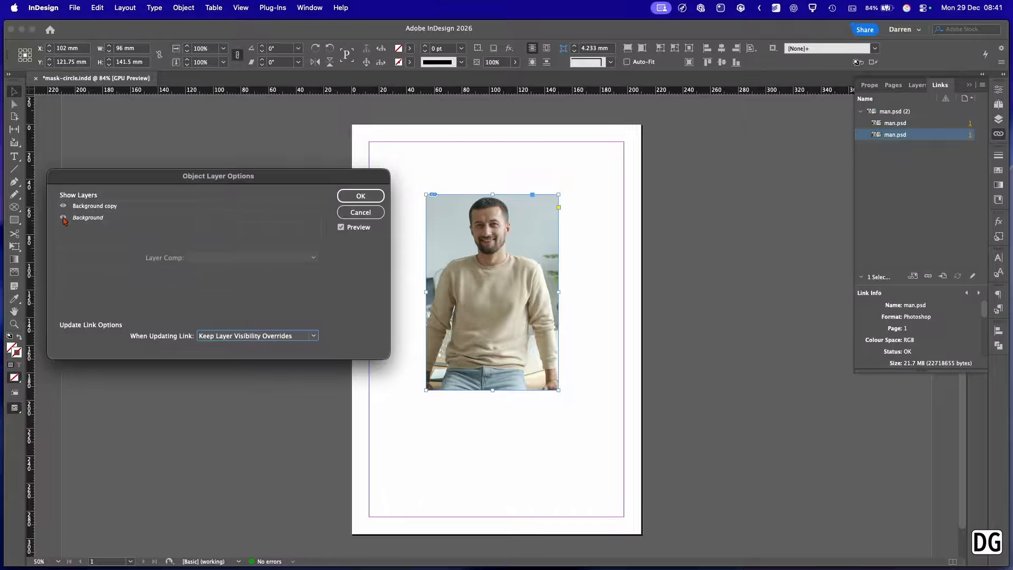
click(63, 218)
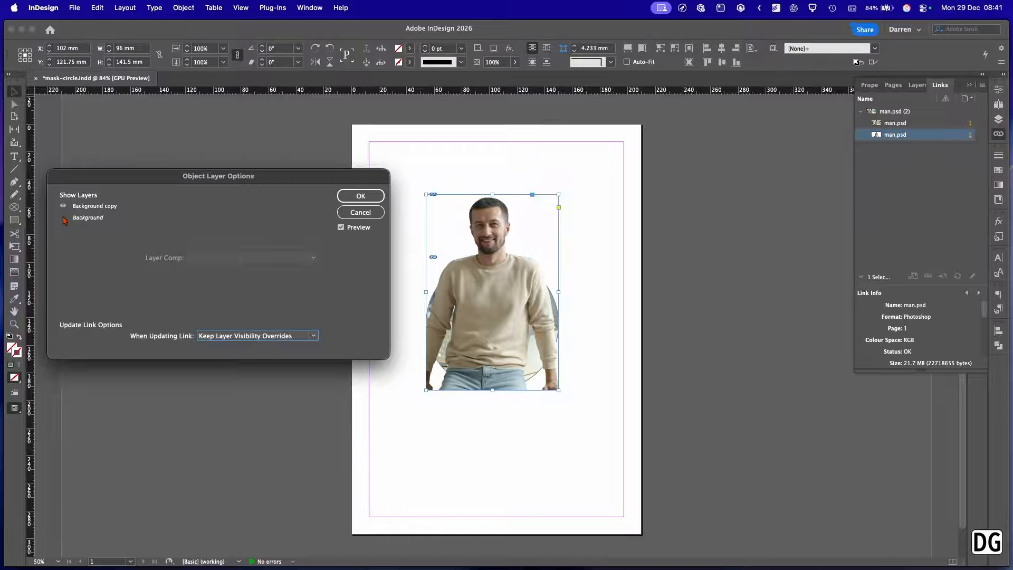
click(361, 196)
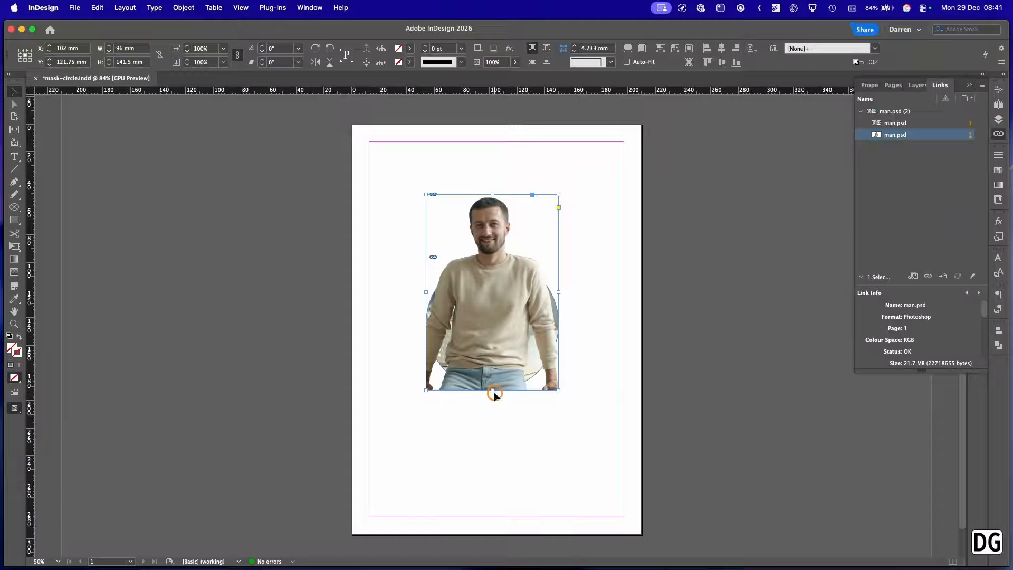
drag(494, 391, 505, 314)
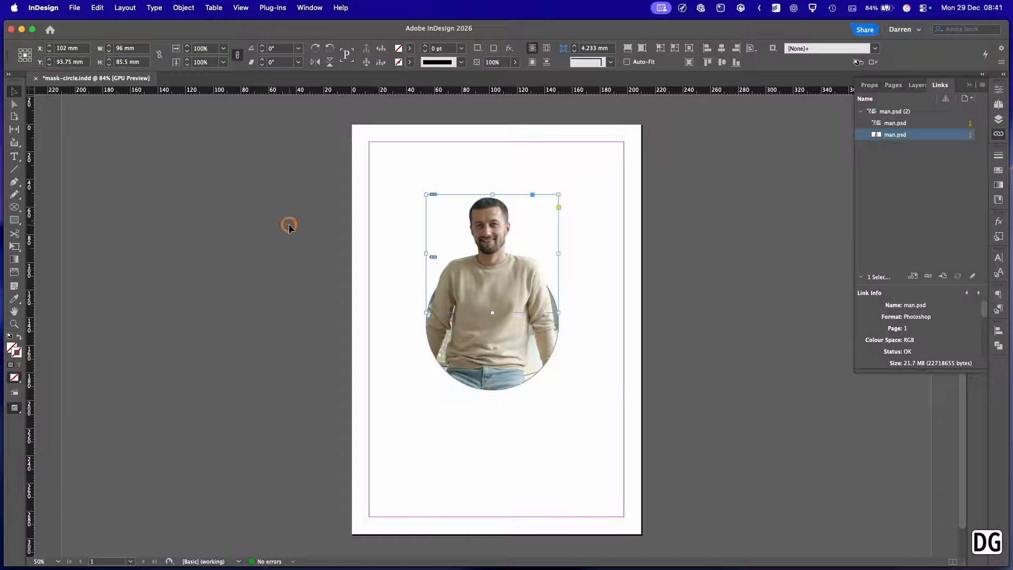
click(288, 225)
- Set the stroke weight of the circular frame to 1 pt
click(468, 351)
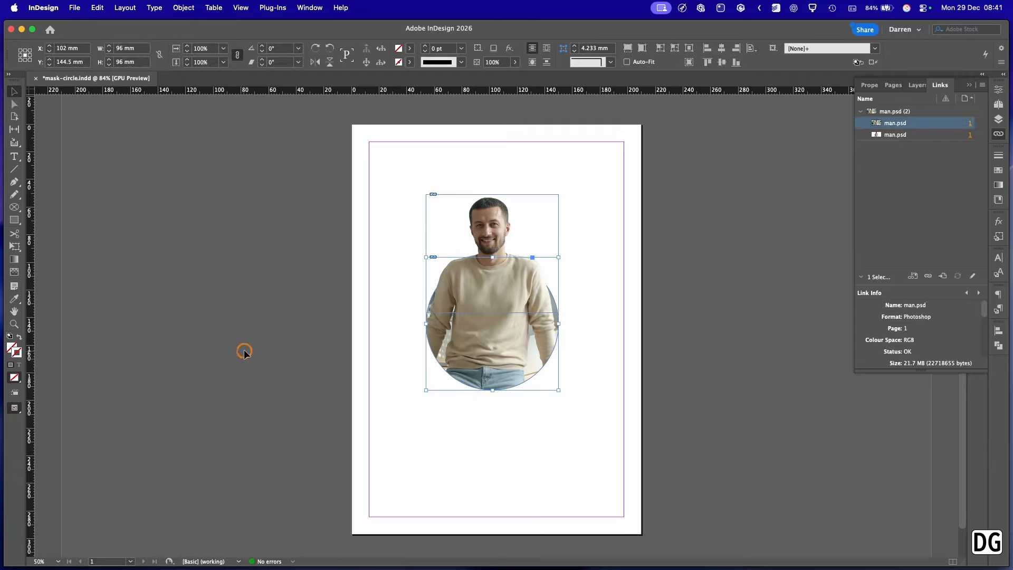
click(434, 49)
text(1)
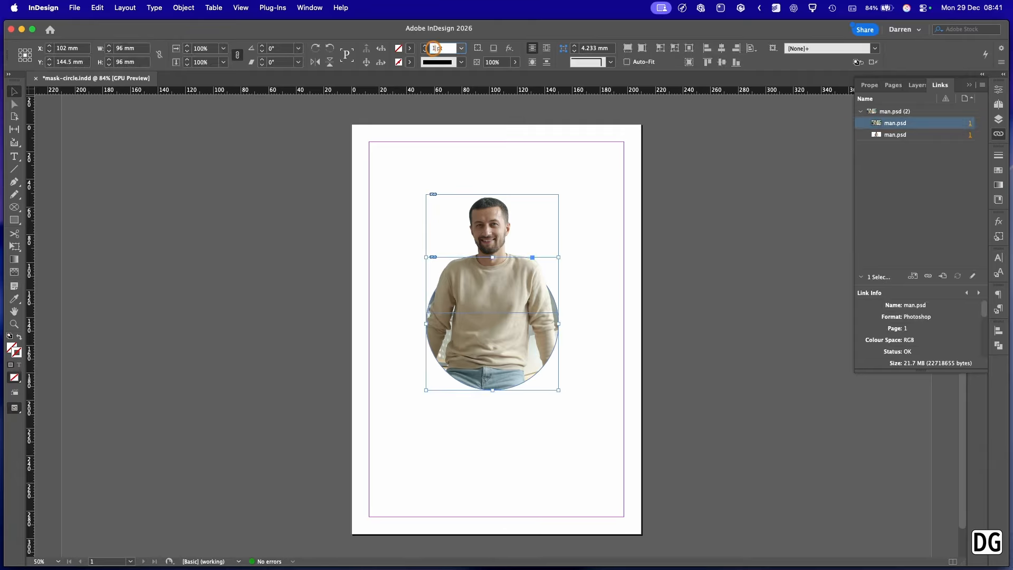